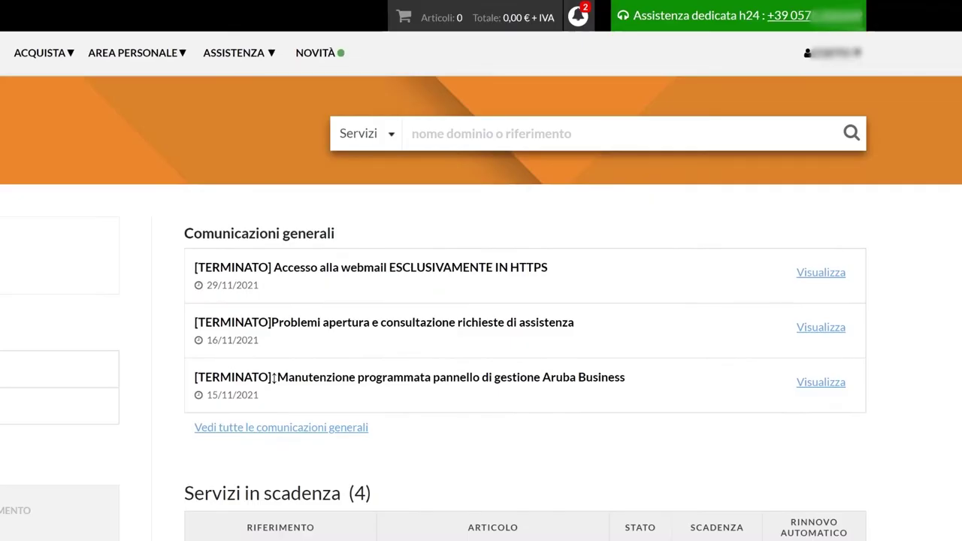
Search the services for abcloudhosting.it and open its [DOMINIO] entry.
{"action": "left_click", "coordinate": [420, 145]}
{"action": "type", "text": "abcloudhostin"}
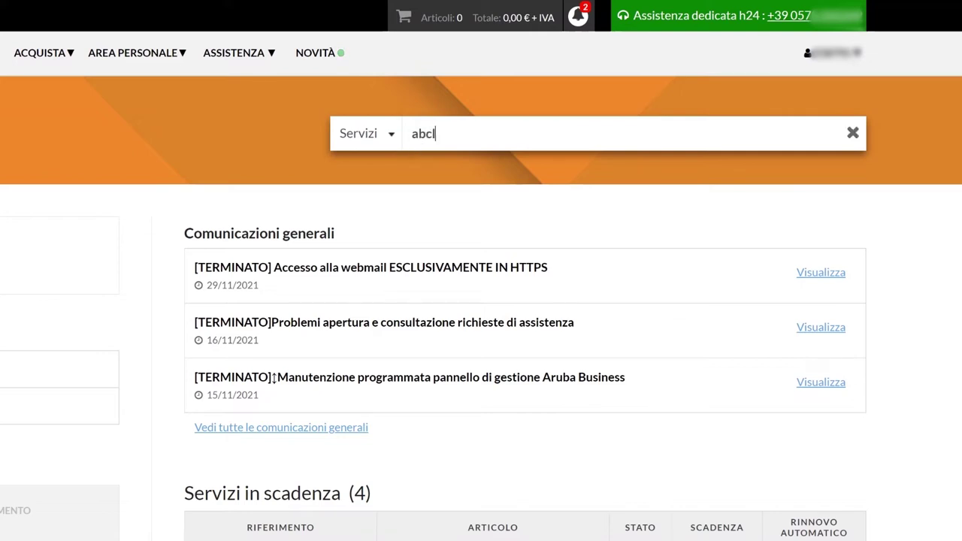
{"action": "type", "text": "g.it"}
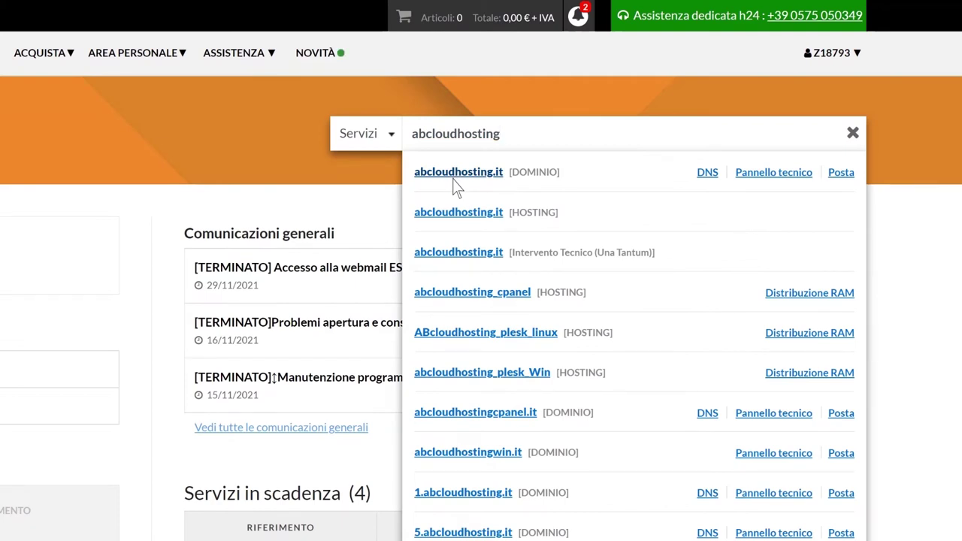
{"action": "left_click", "coordinate": [455, 183]}
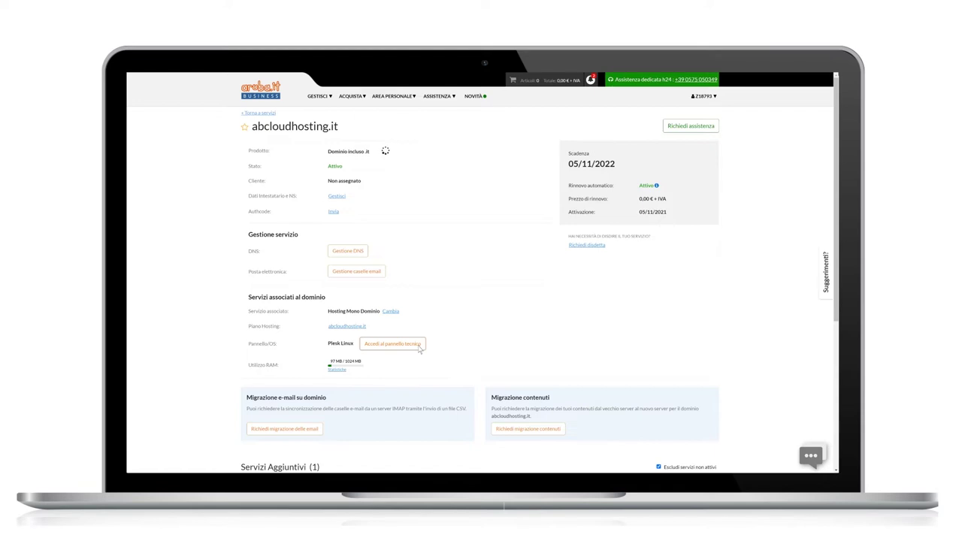
Enter the domain's Plesk panel via 'Accedi al pannello tecnico' and open 'Modifica profilo' from the user menu.
{"action": "left_click", "coordinate": [418, 347]}
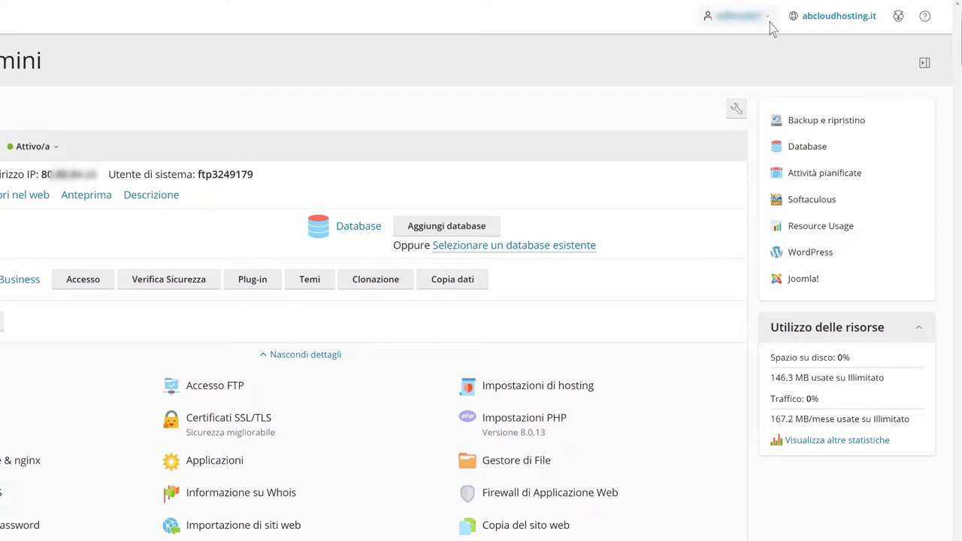
{"action": "left_click", "coordinate": [769, 19]}
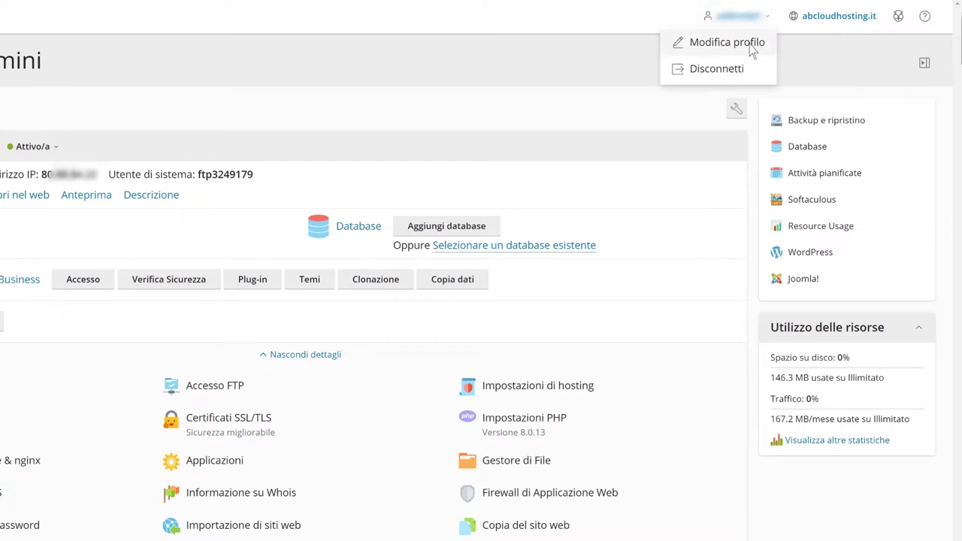
{"action": "left_click", "coordinate": [751, 45]}
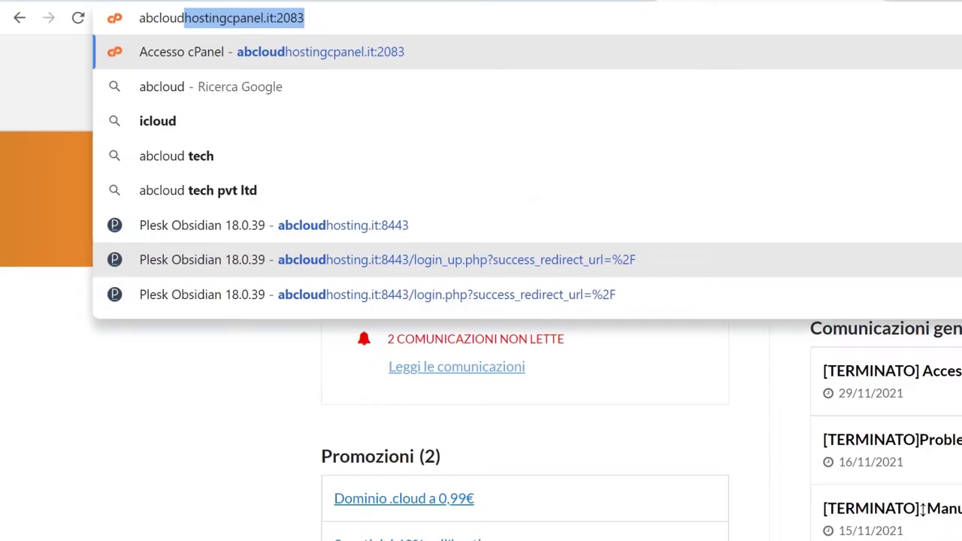
Log in to Plesk at abcloudhosting.it:8443 with the account username and pasted password.
{"action": "type", "text": "h"}
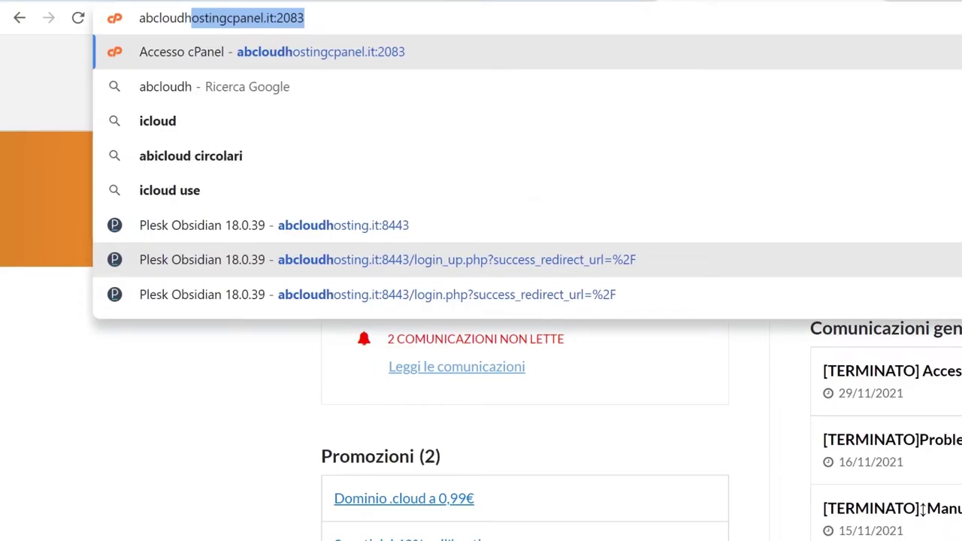
{"action": "type", "text": "osting"}
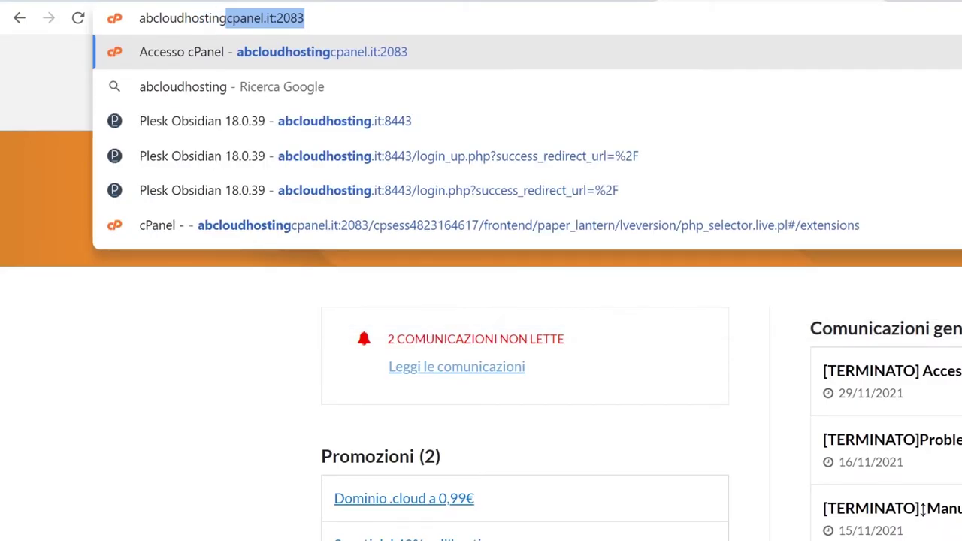
{"action": "type", "text": ".it:"}
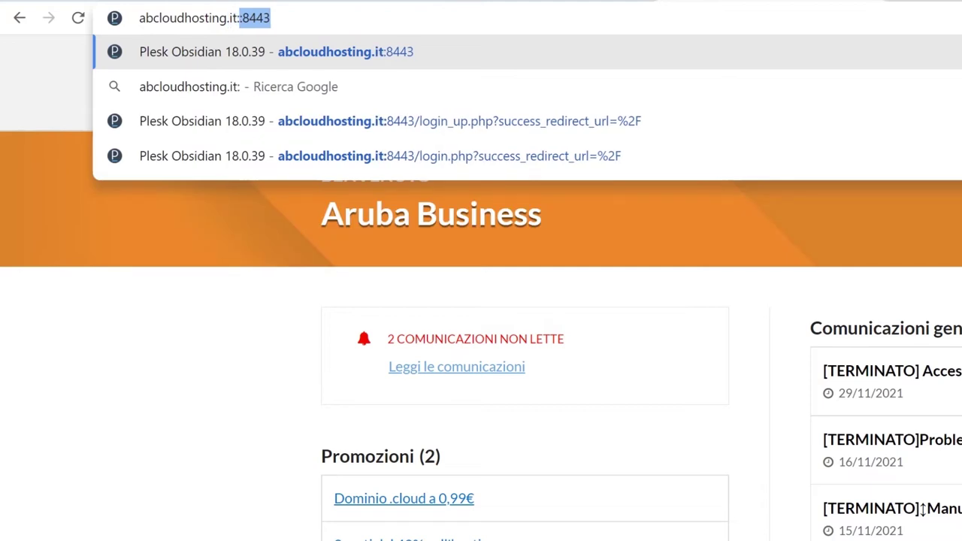
{"action": "type", "text": "8443"}
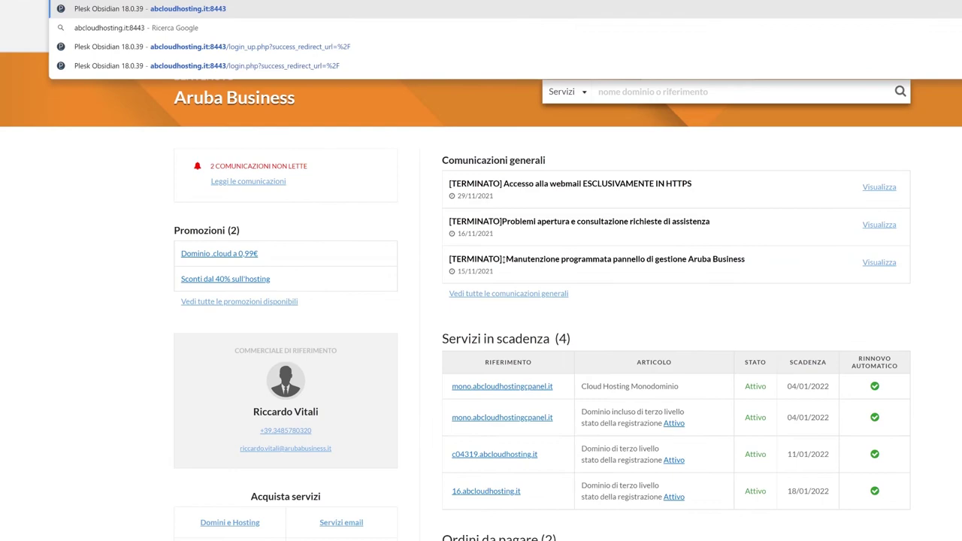
{"action": "key", "text": "Return"}
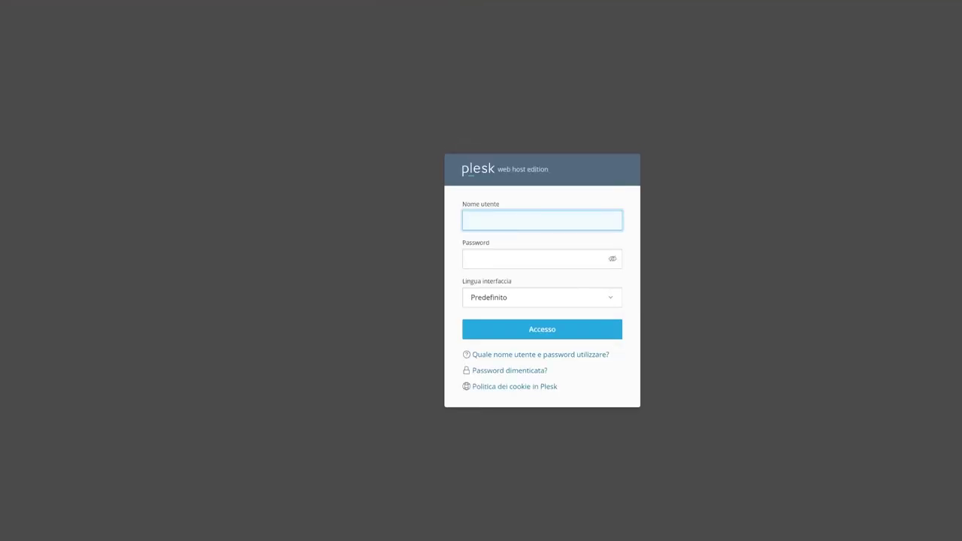
{"action": "type", "text": "admin"}
{"action": "key", "text": "Tab"}
{"action": "key", "text": "ctrl+v"}
{"action": "left_click", "coordinate": [545, 333]}
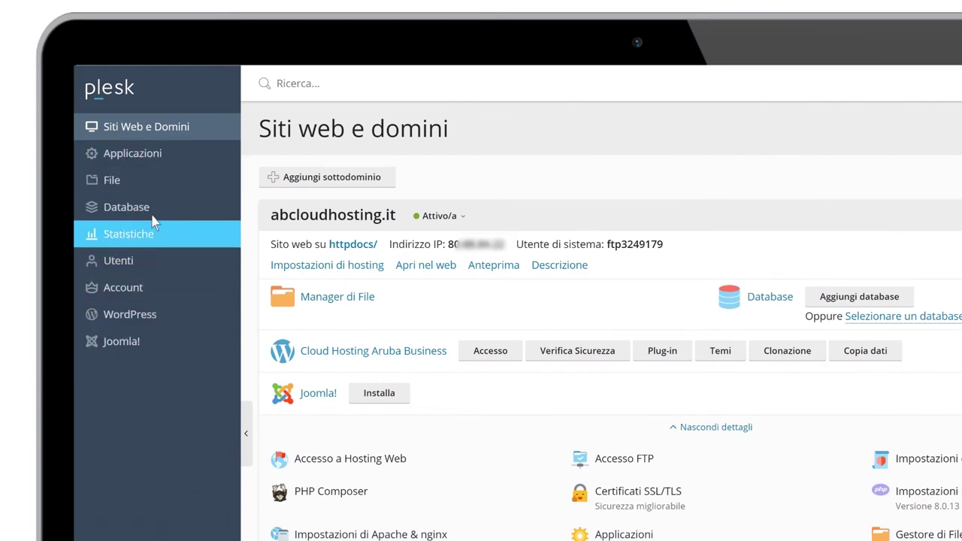
Browse the Applicazioni, File, Database and Statistiche sidebar sections in turn.
{"action": "left_click", "coordinate": [194, 159]}
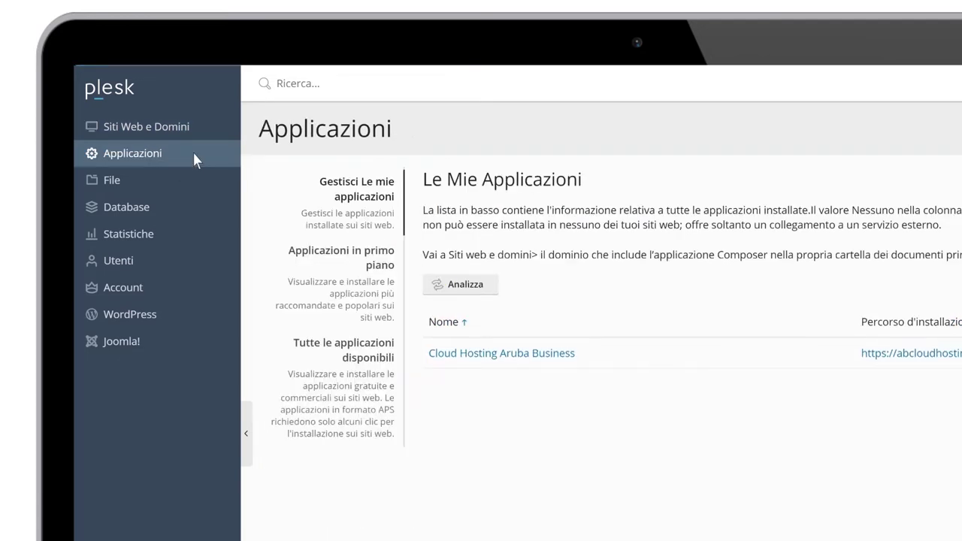
{"action": "left_click", "coordinate": [209, 184]}
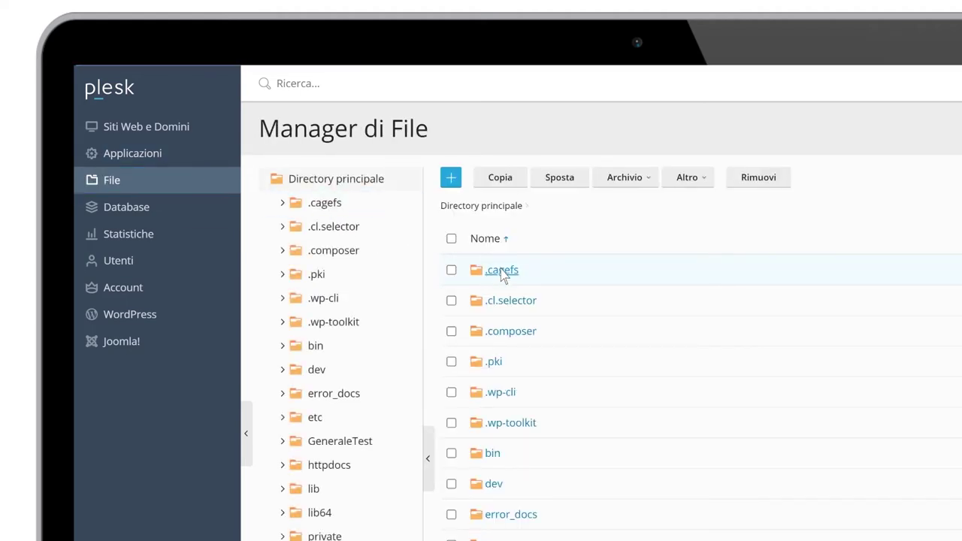
{"action": "left_click", "coordinate": [203, 211]}
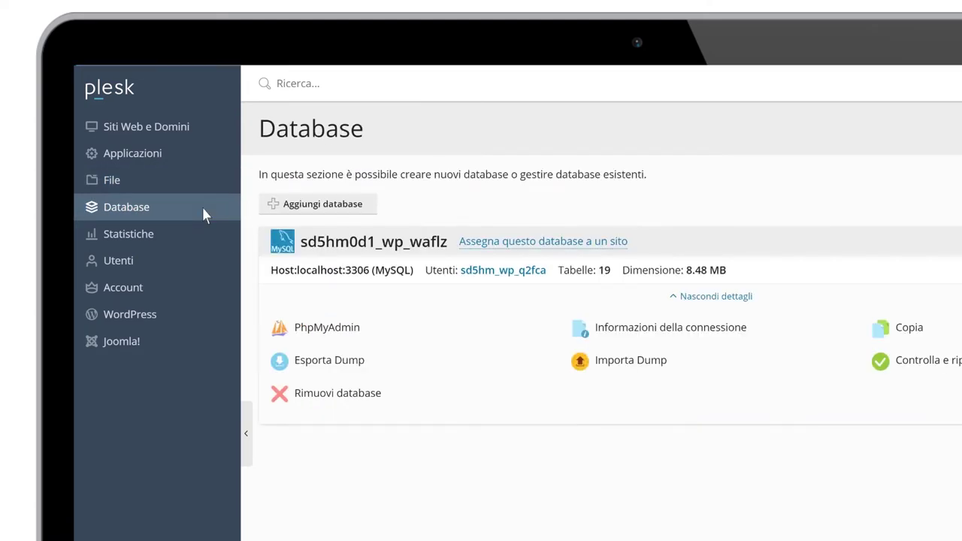
{"action": "left_click", "coordinate": [203, 236]}
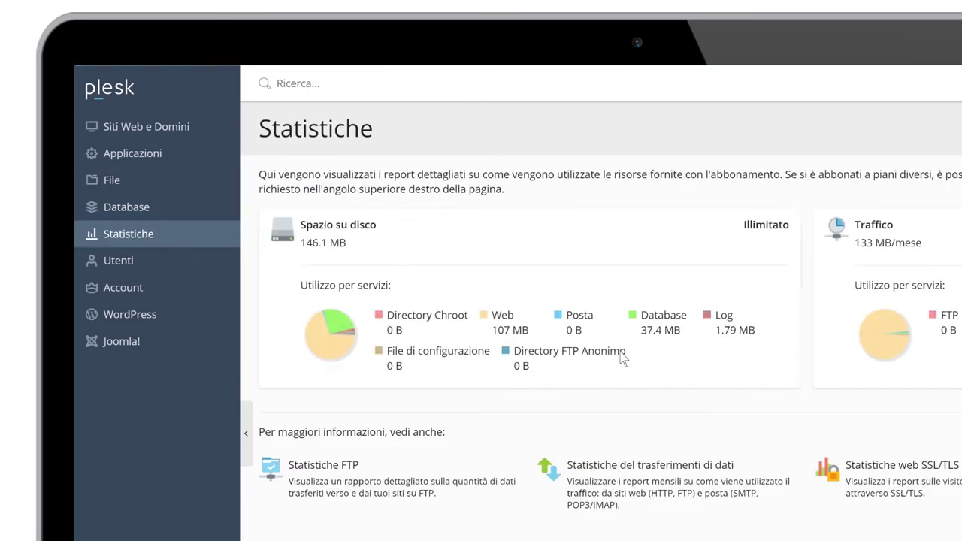
Browse Utenti, WordPress and Joomla! sections, then go back to Siti Web e Domini.
{"action": "left_click", "coordinate": [191, 259]}
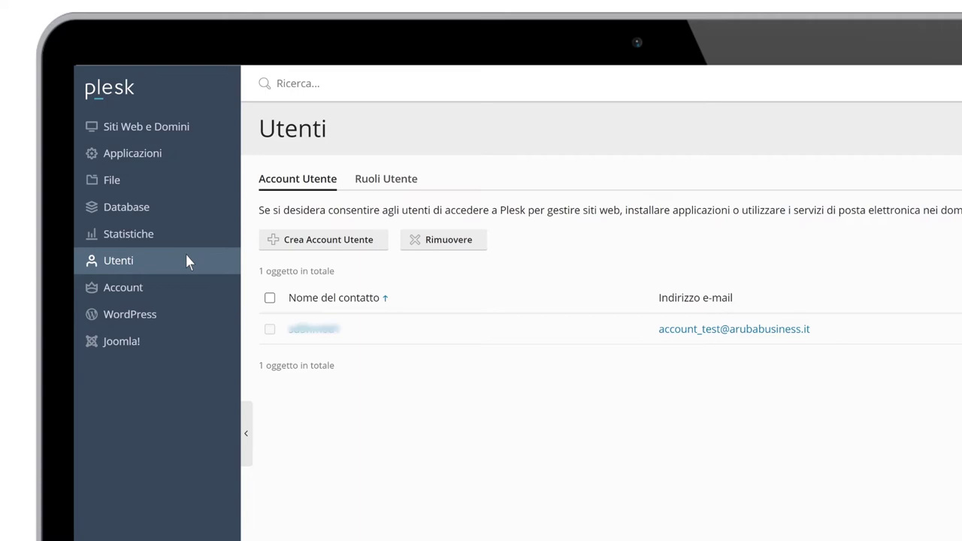
{"action": "left_click", "coordinate": [185, 314]}
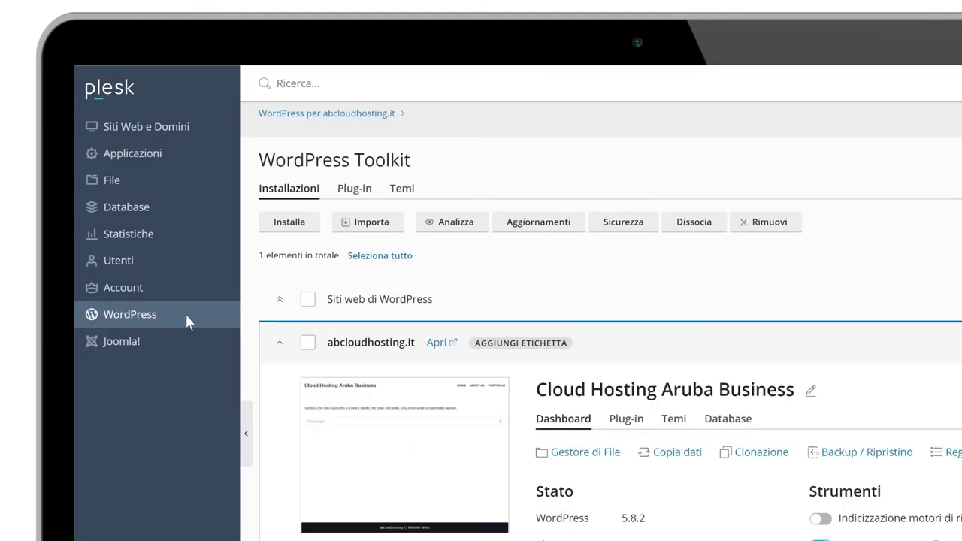
{"action": "left_click", "coordinate": [186, 355]}
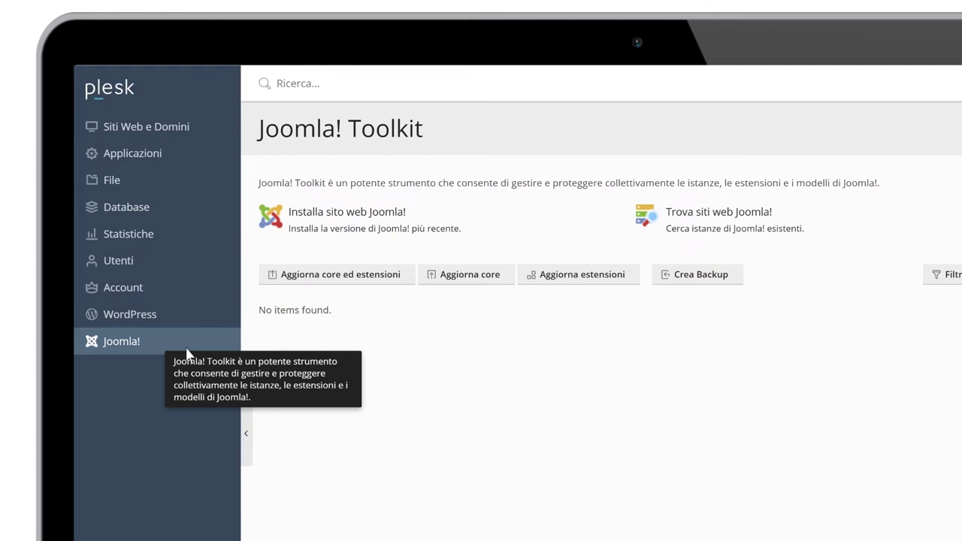
{"action": "left_click", "coordinate": [166, 134]}
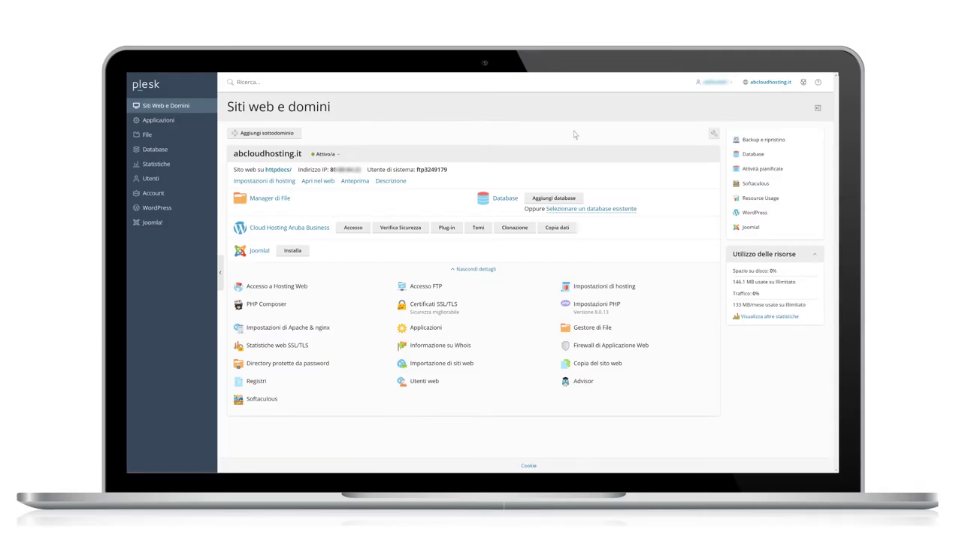
{"action": "left_click", "coordinate": [748, 142]}
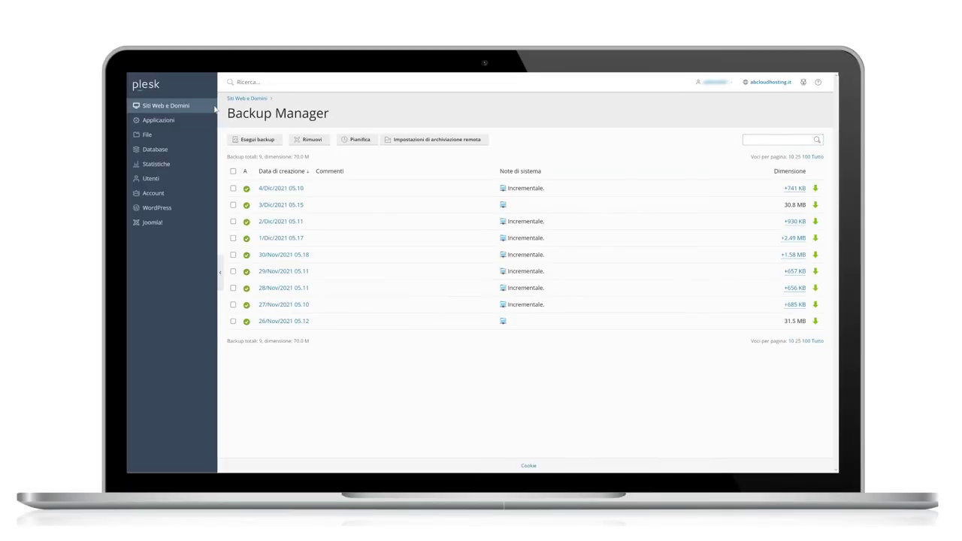
{"action": "left_click", "coordinate": [207, 109]}
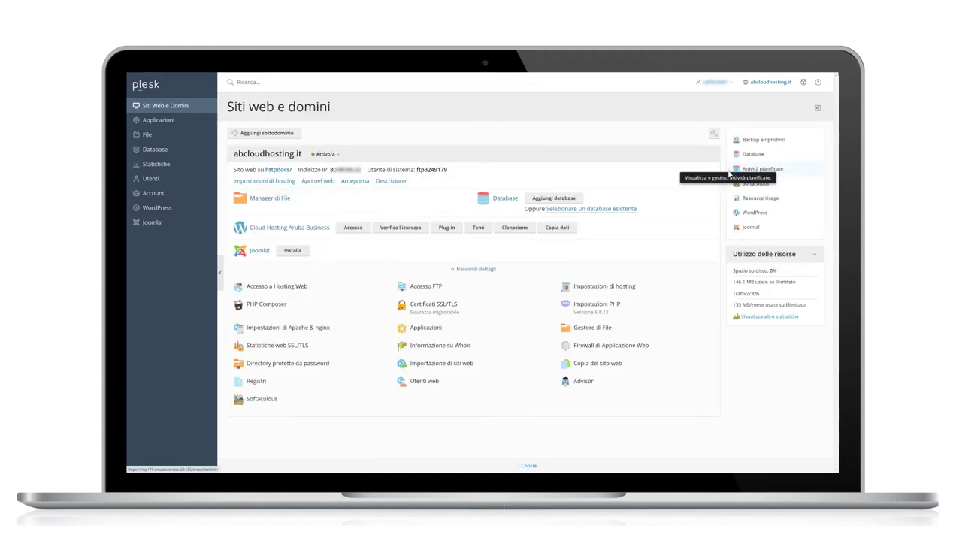
{"action": "left_click", "coordinate": [737, 175]}
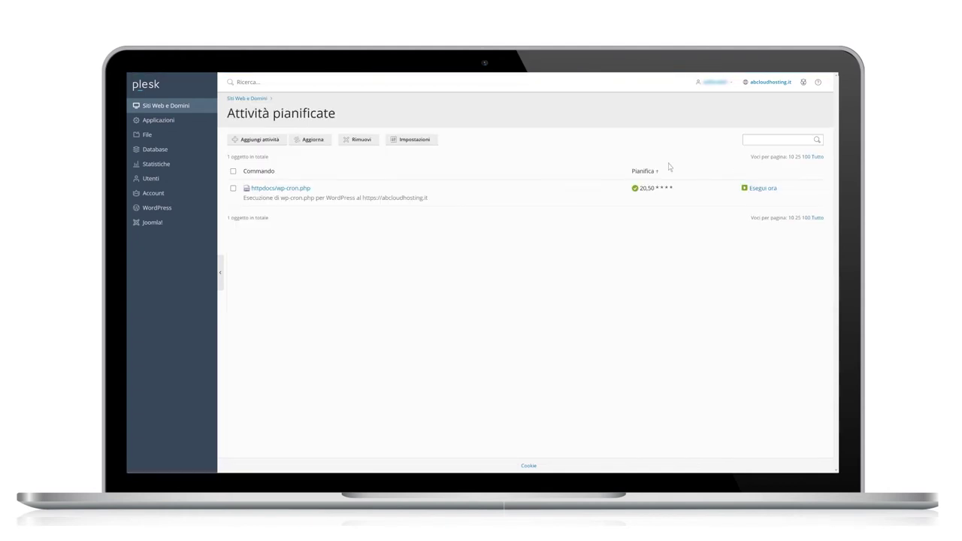
{"action": "left_click", "coordinate": [210, 110]}
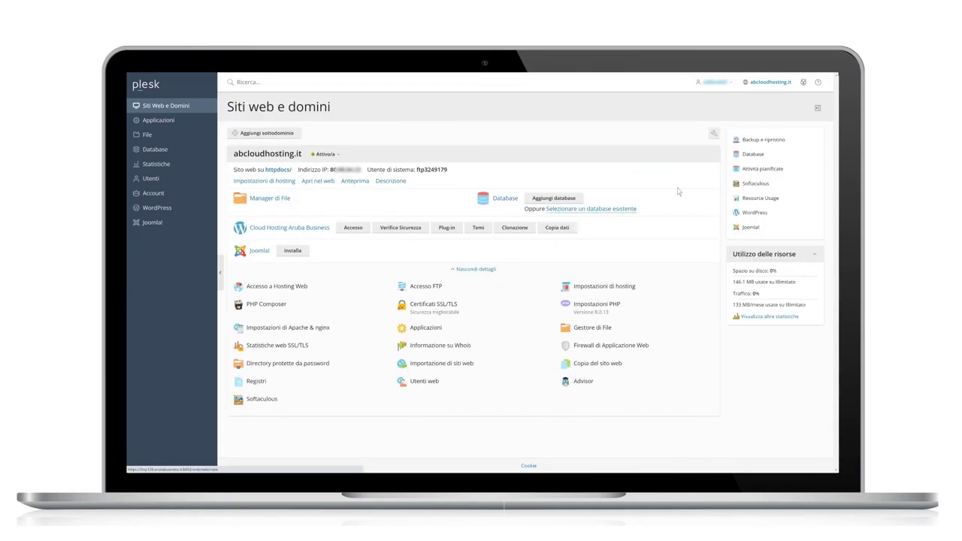
{"action": "left_click", "coordinate": [740, 200]}
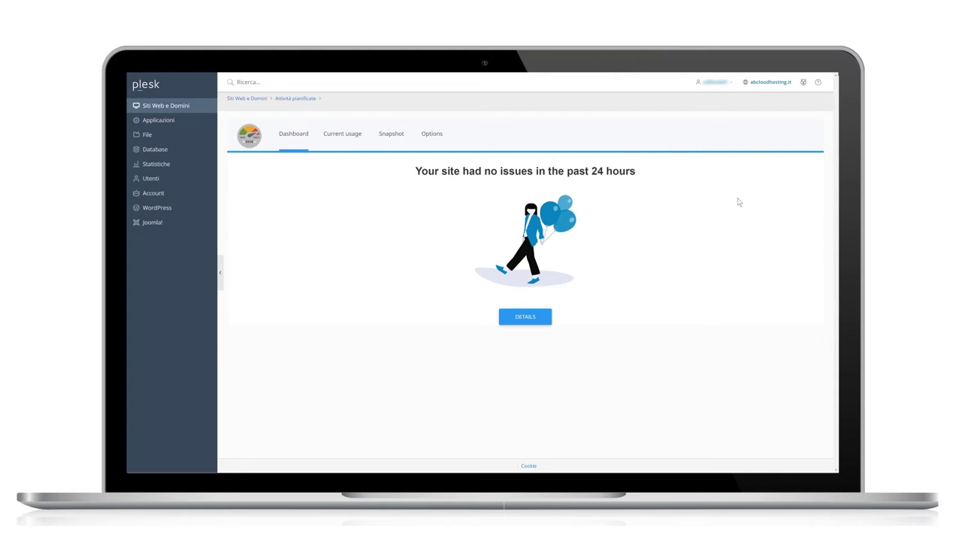
{"action": "left_click", "coordinate": [247, 99]}
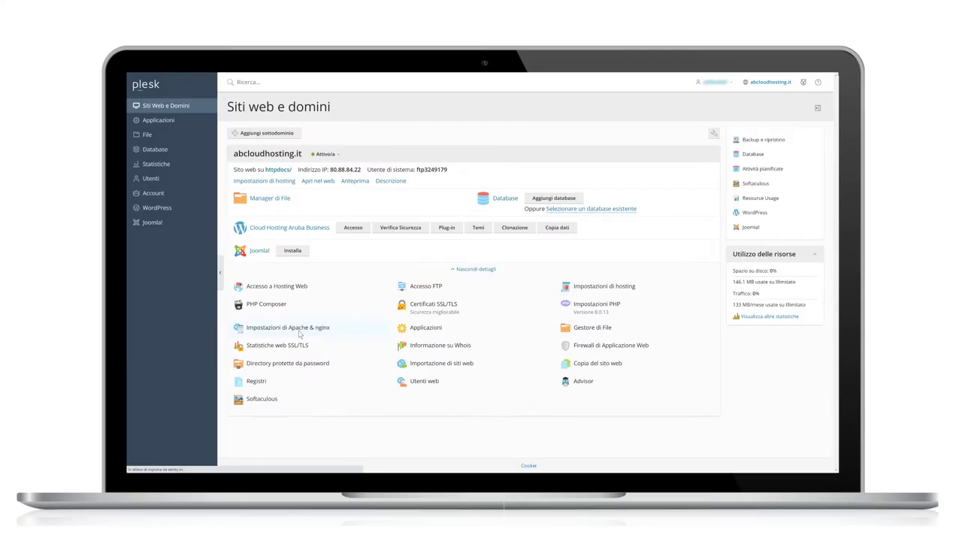
{"action": "left_click", "coordinate": [375, 406]}
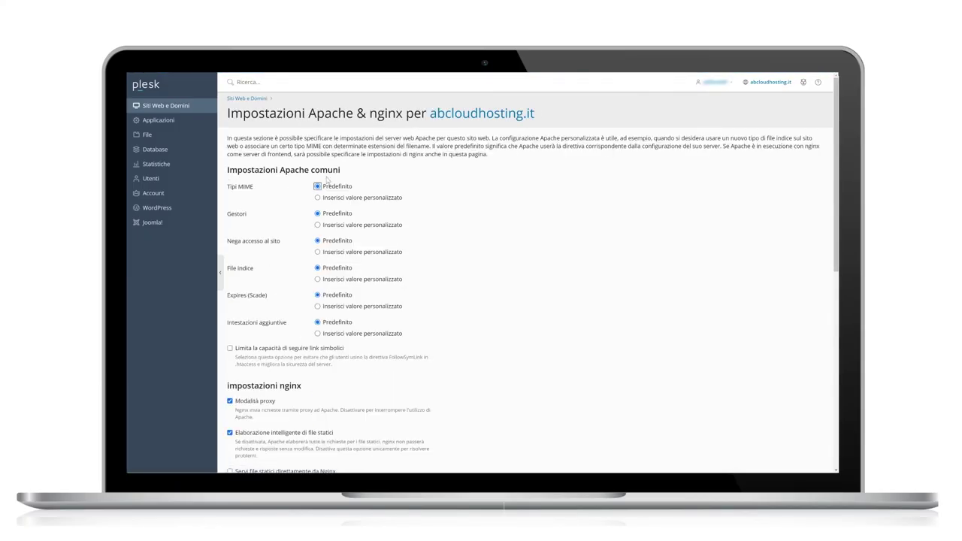
{"action": "left_click", "coordinate": [179, 106]}
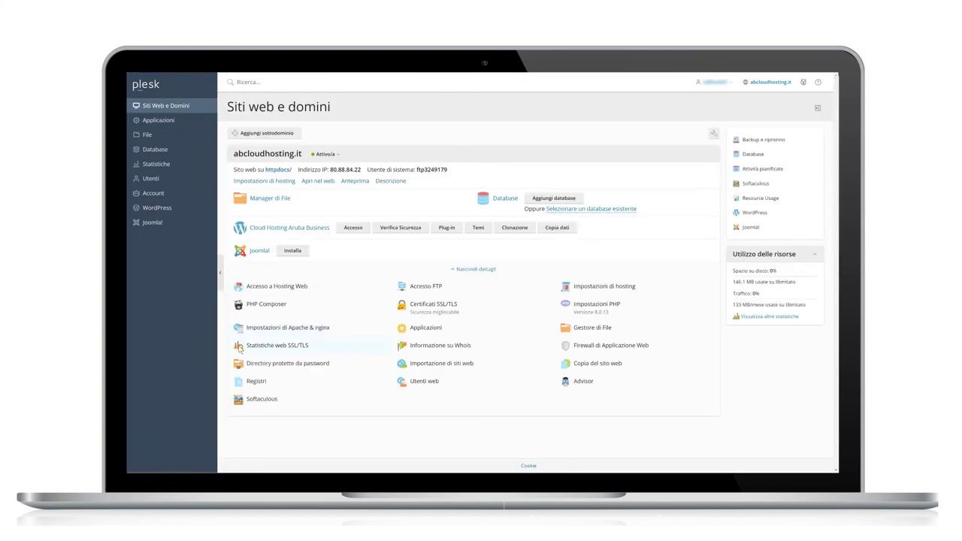
{"action": "left_click", "coordinate": [239, 347]}
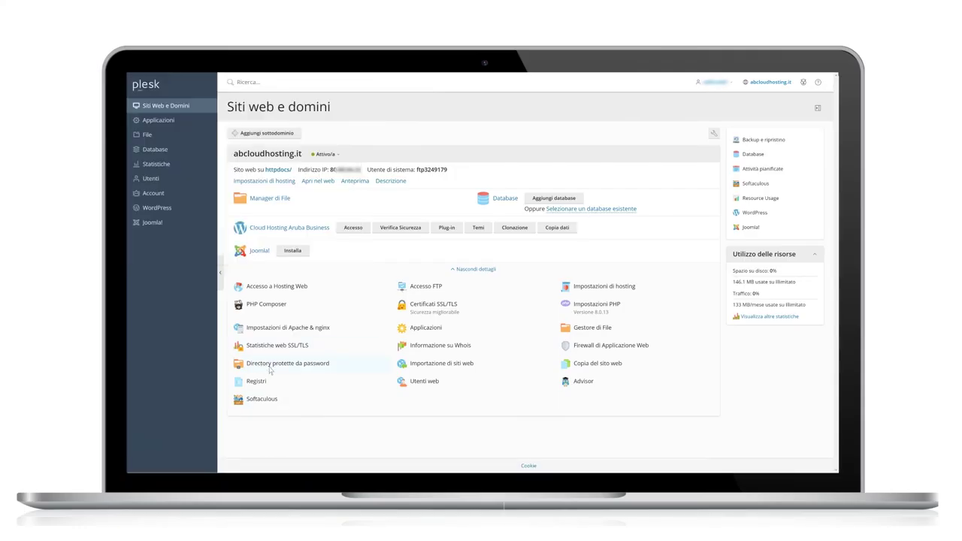
{"action": "left_click", "coordinate": [270, 367]}
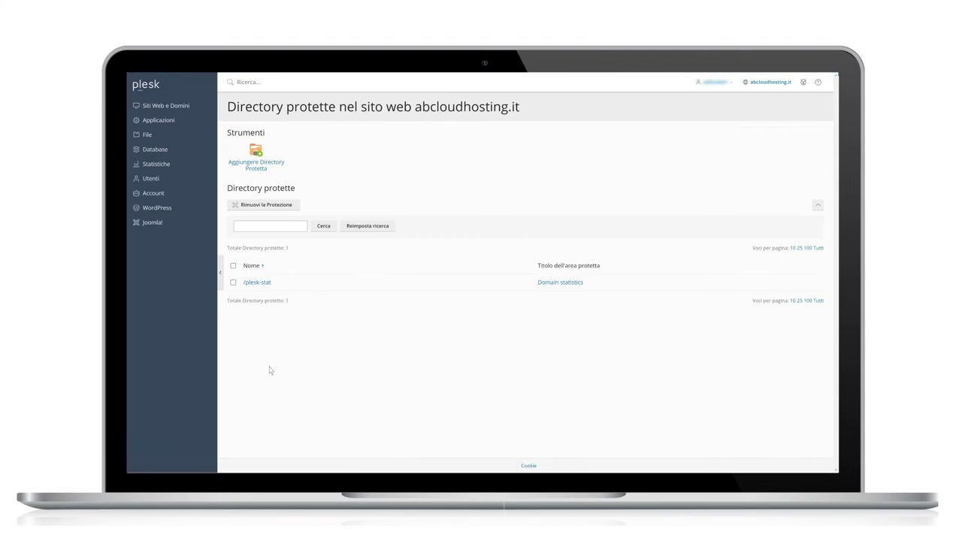
{"action": "left_click", "coordinate": [197, 109]}
{"action": "left_click", "coordinate": [241, 385]}
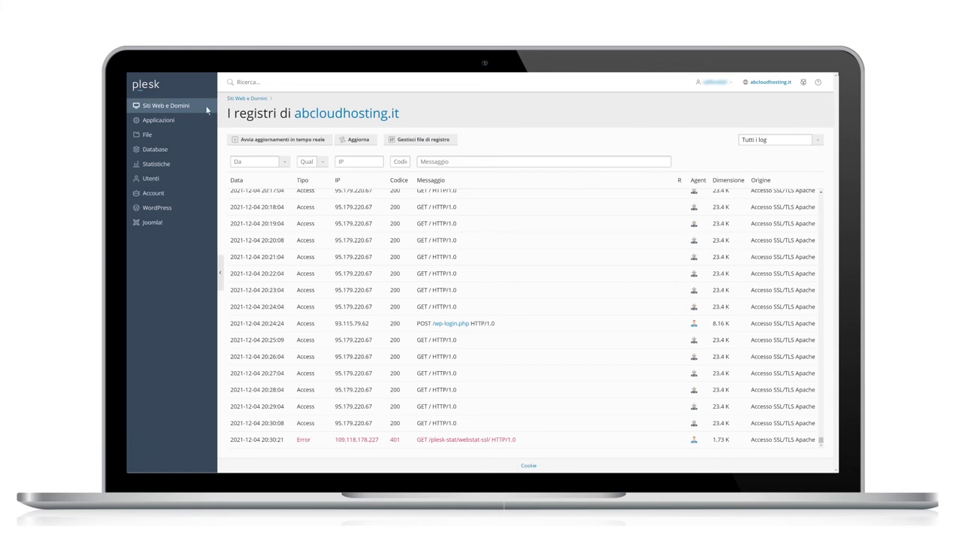
{"action": "left_click", "coordinate": [199, 108]}
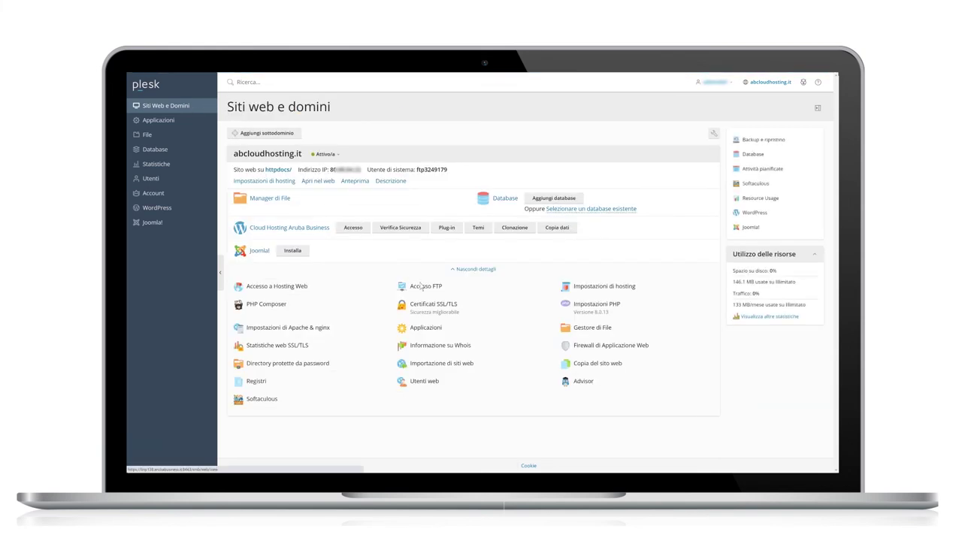
{"action": "left_click", "coordinate": [427, 289]}
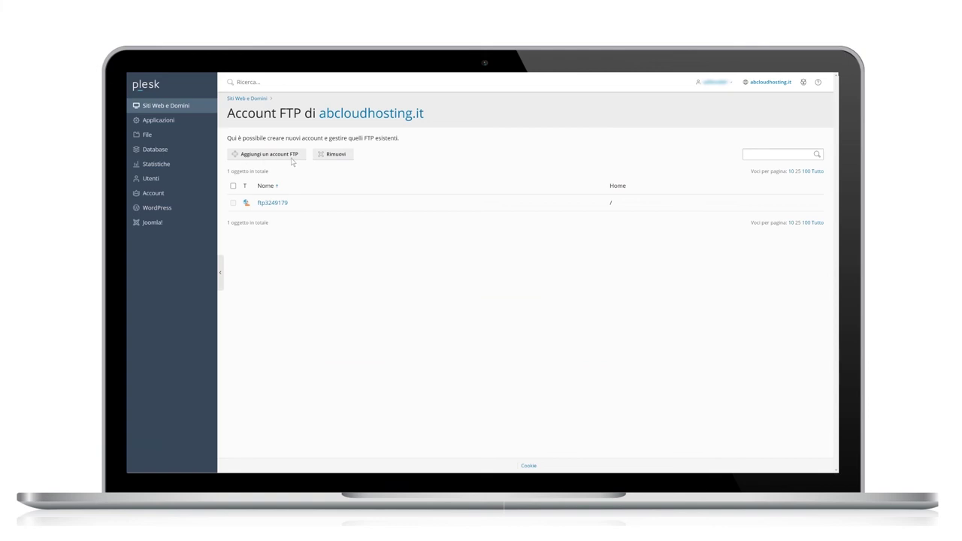
{"action": "left_click", "coordinate": [201, 107]}
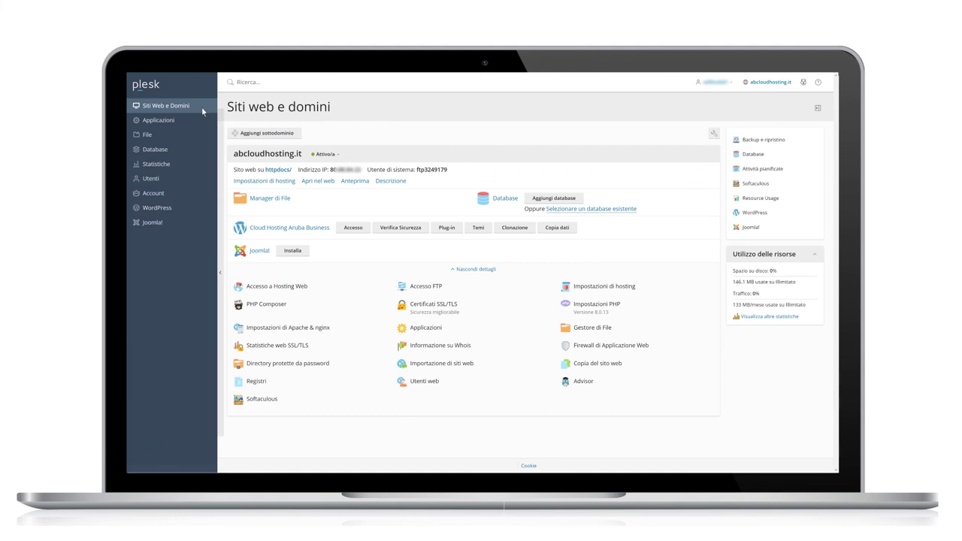
{"action": "left_click", "coordinate": [438, 310]}
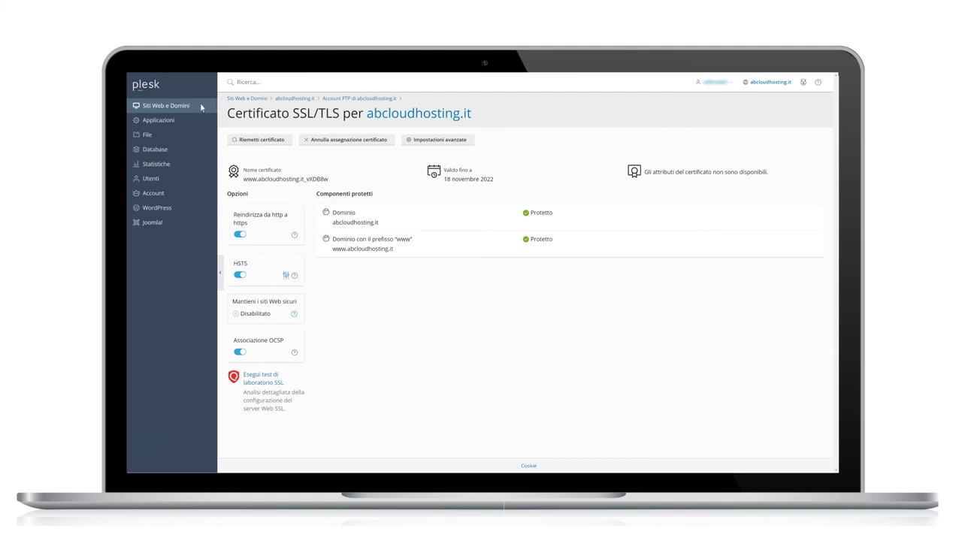
{"action": "left_click", "coordinate": [201, 106]}
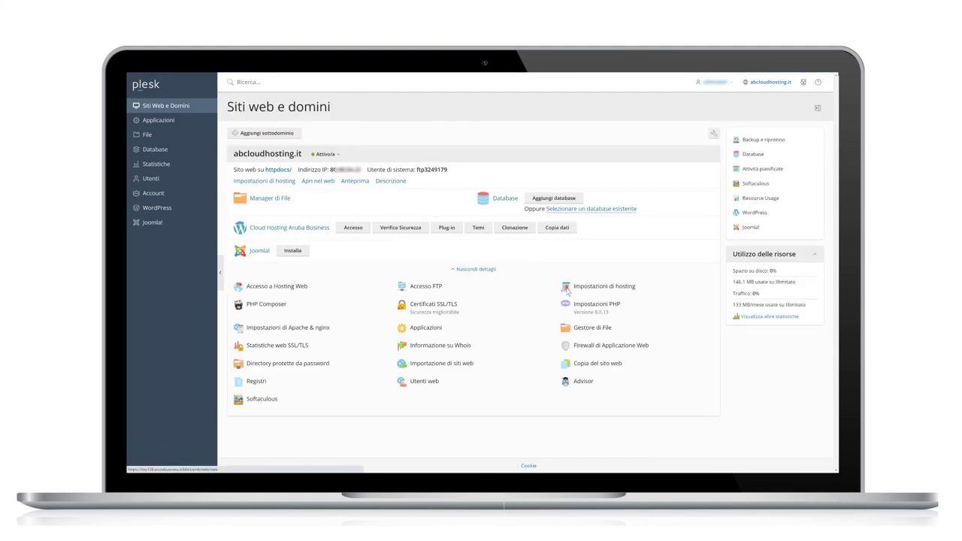
{"action": "left_click", "coordinate": [568, 290]}
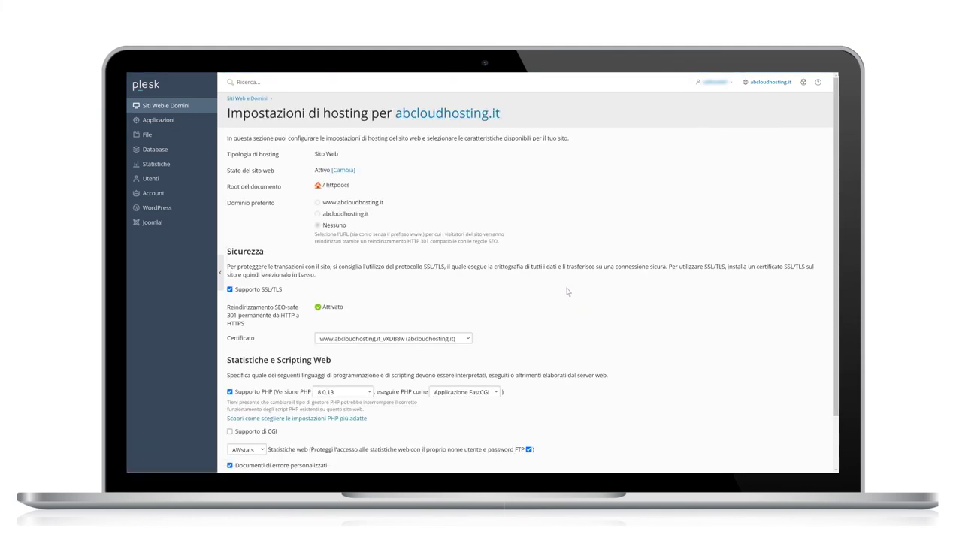
{"action": "scroll", "coordinate": [568, 292], "scroll_direction": "down", "scroll_amount": 2}
{"action": "scroll", "coordinate": [568, 292], "scroll_direction": "up", "scroll_amount": 2}
{"action": "left_click", "coordinate": [208, 109]}
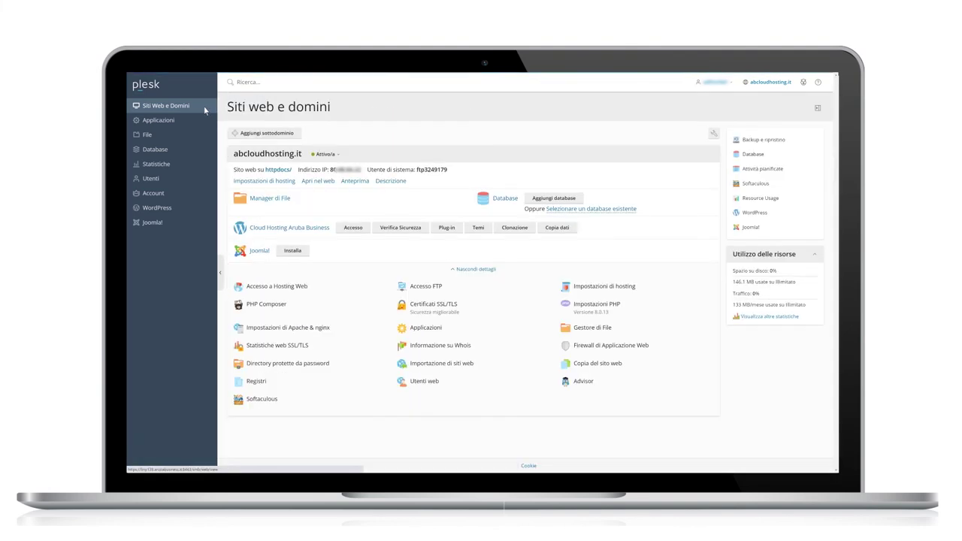
Review abcloudhosting.it's Impostazioni PHP, then open its Firewall di Applicazione Web page.
{"action": "left_click", "coordinate": [570, 313]}
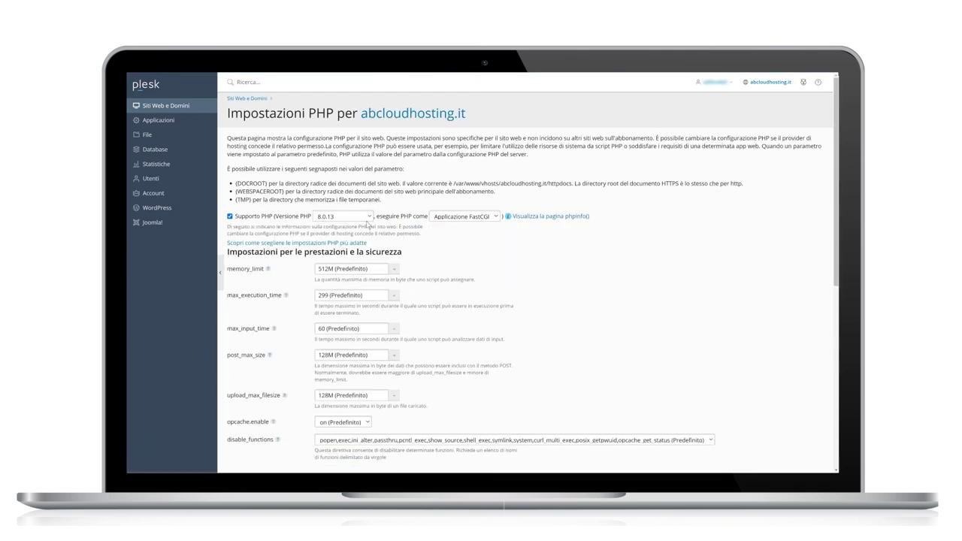
{"action": "scroll", "coordinate": [368, 225], "scroll_direction": "down", "scroll_amount": 3}
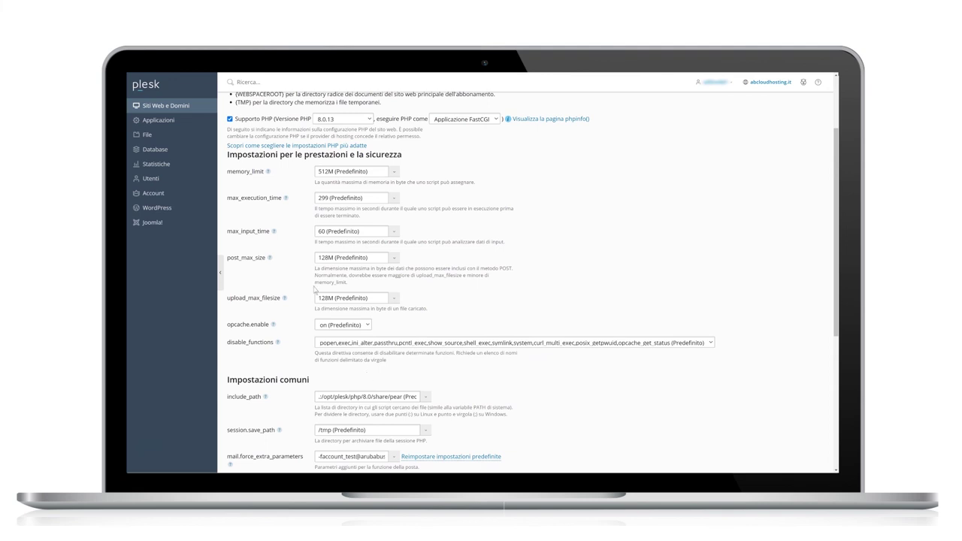
{"action": "scroll", "coordinate": [204, 111], "scroll_direction": "down", "scroll_amount": 5}
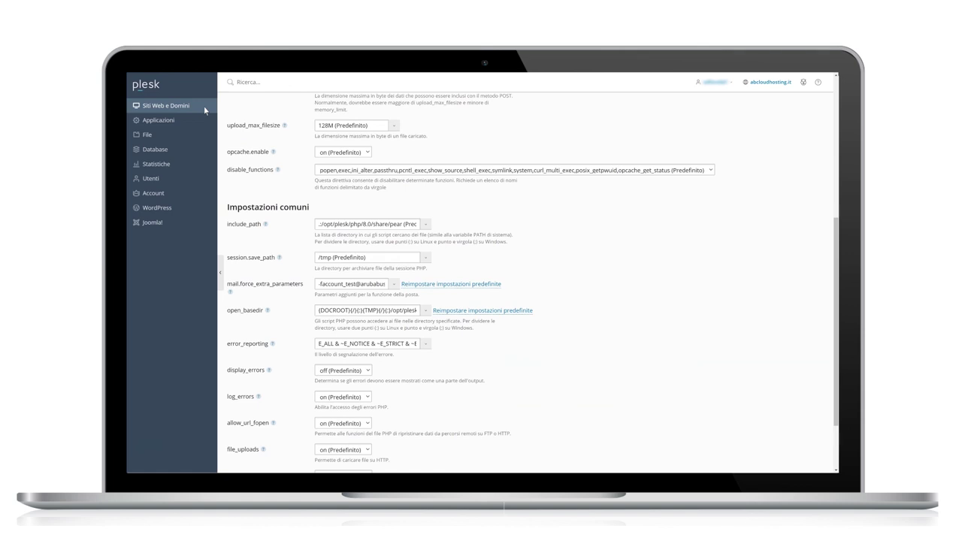
{"action": "left_click", "coordinate": [204, 106]}
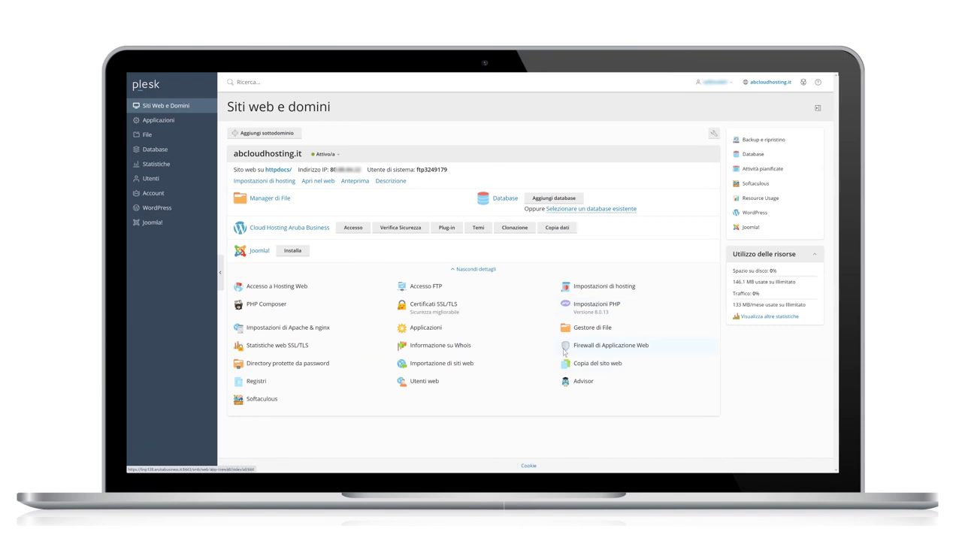
{"action": "left_click", "coordinate": [564, 347]}
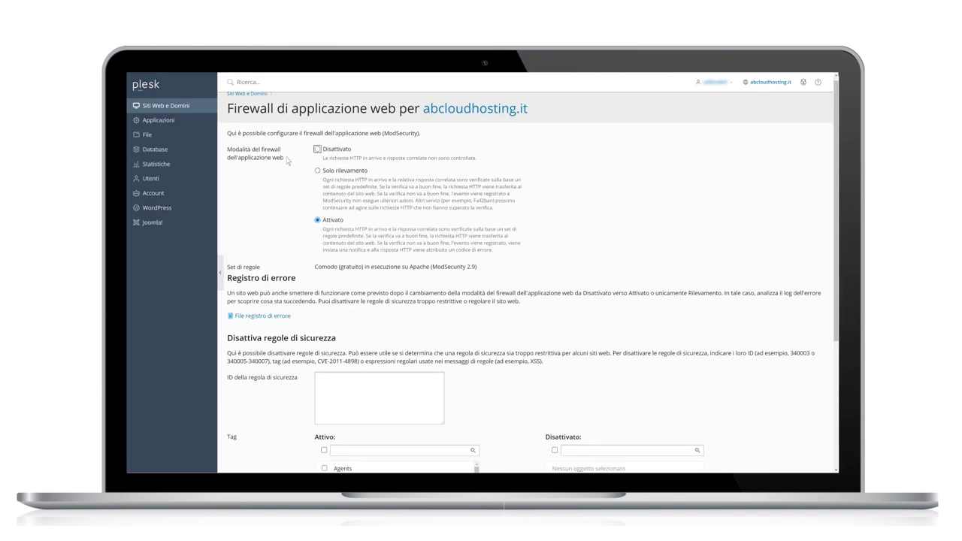